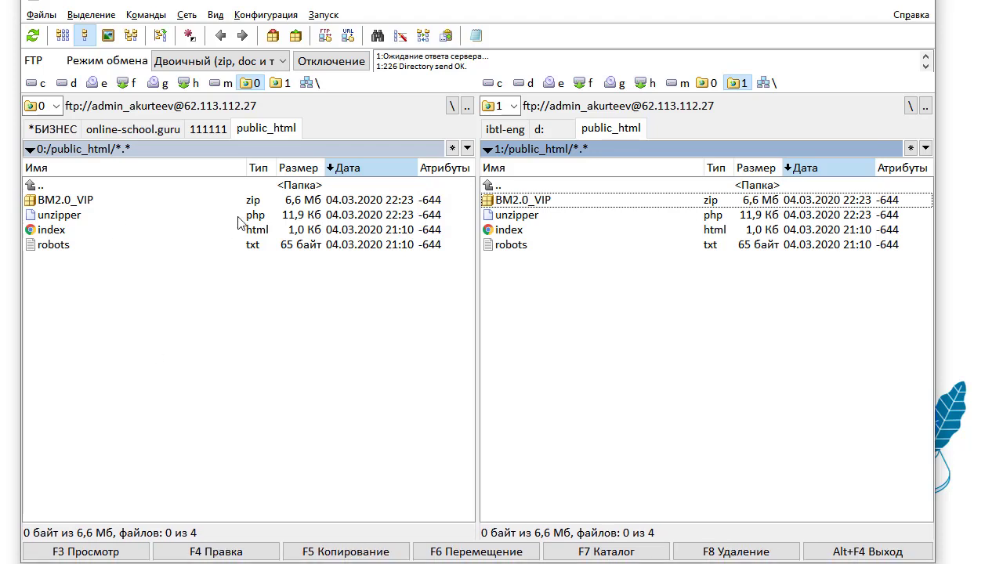
In the left FTP panel, check that BM2.0_VIP.zip and unzipper.php are in public_html.
click(270, 203)
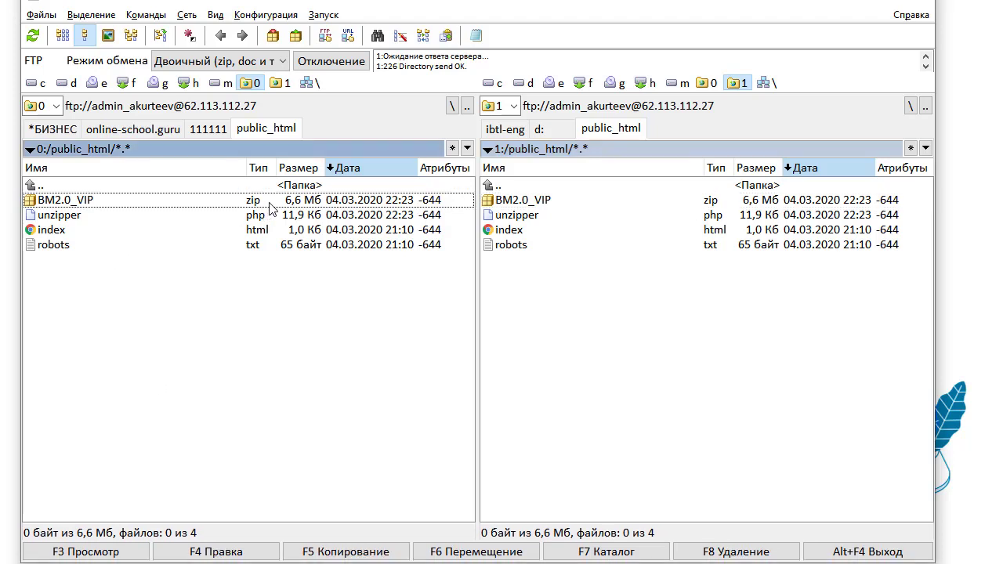
click(124, 219)
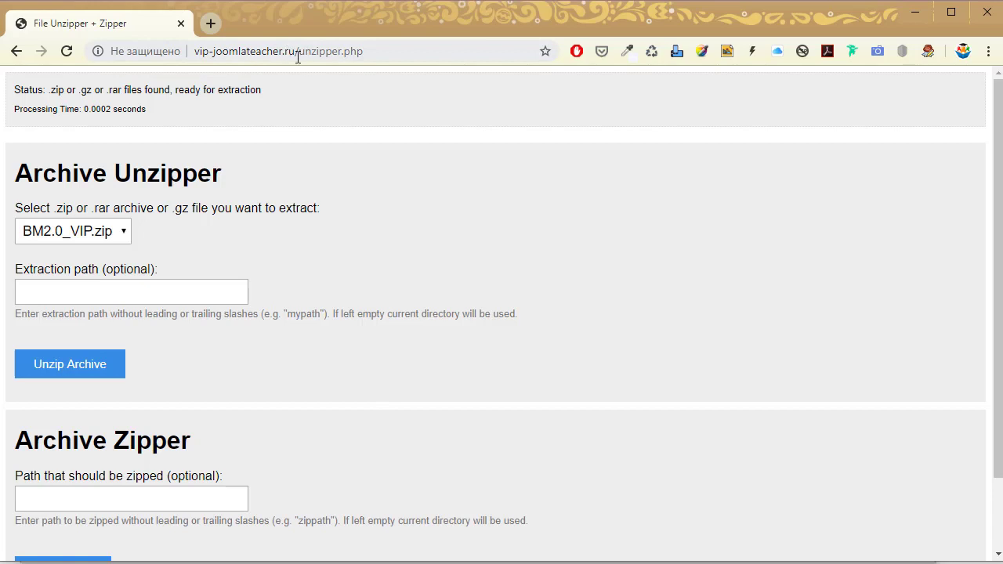
Check that the unzipper page offers BM2.0_VIP.zip for extraction, then return to Total Commander.
drag(300, 53, 379, 55)
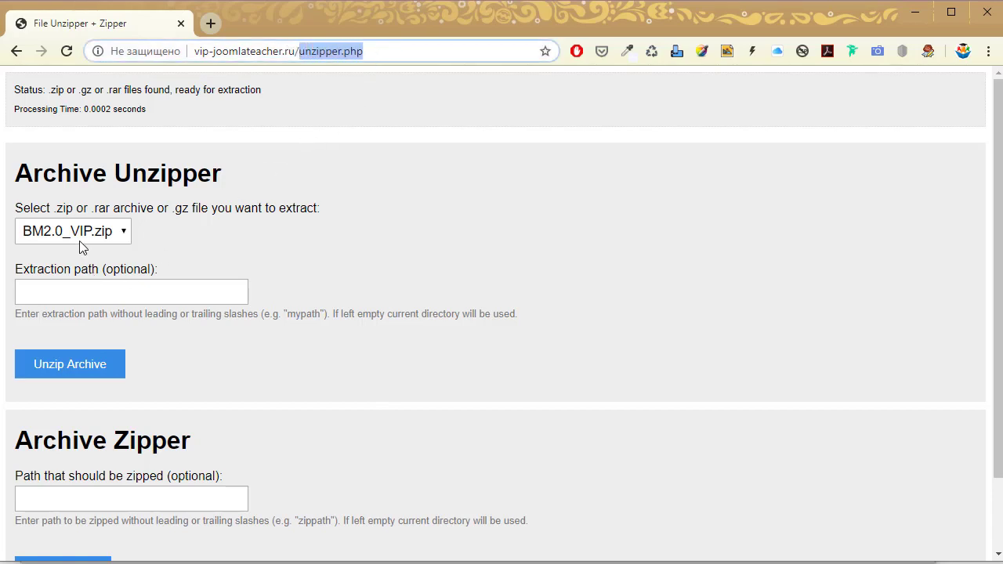
click(116, 235)
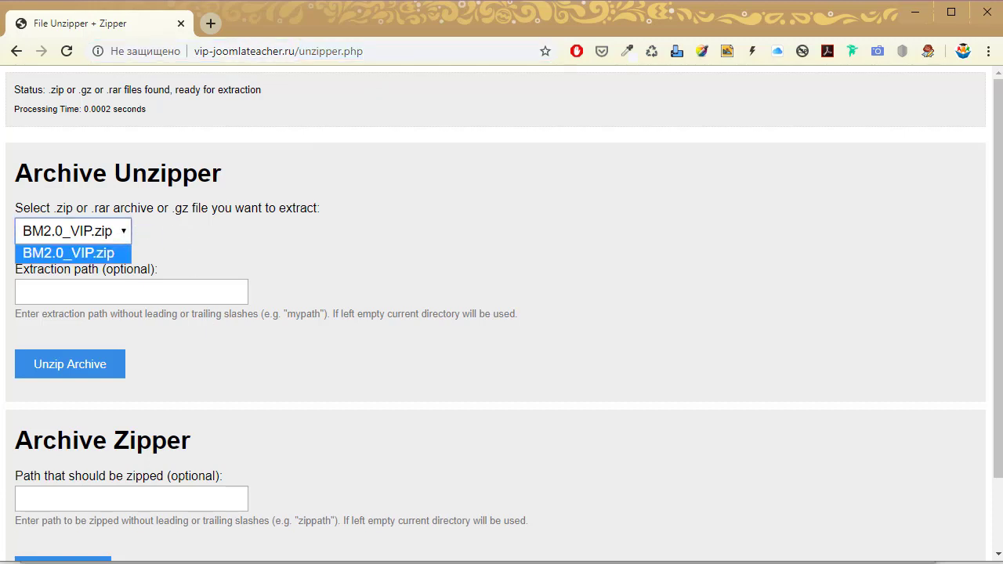
key(alt+Tab)
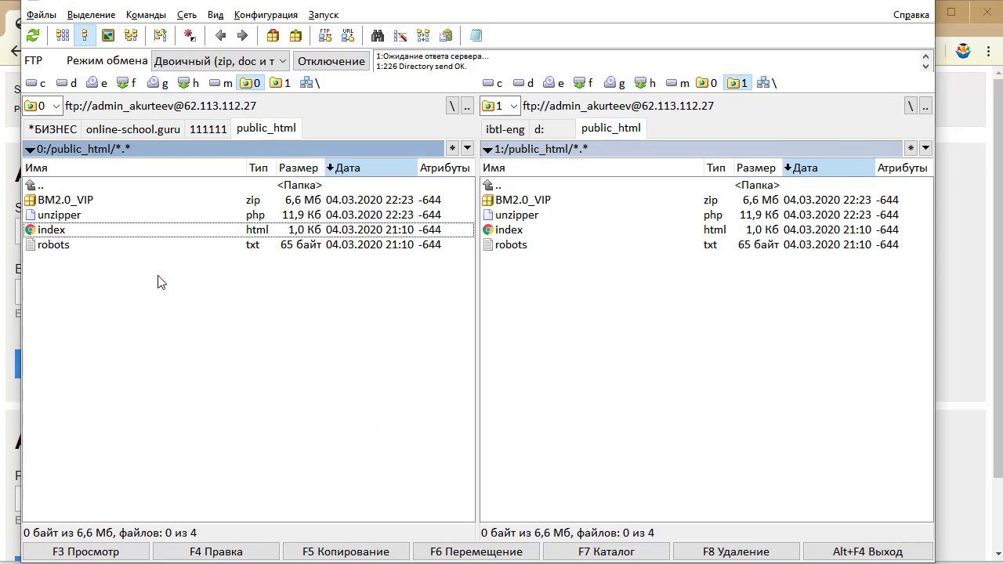
Mark, then unmark, index.html and robots.txt in the FTP listing.
key(space)
key(Down)
key(space)
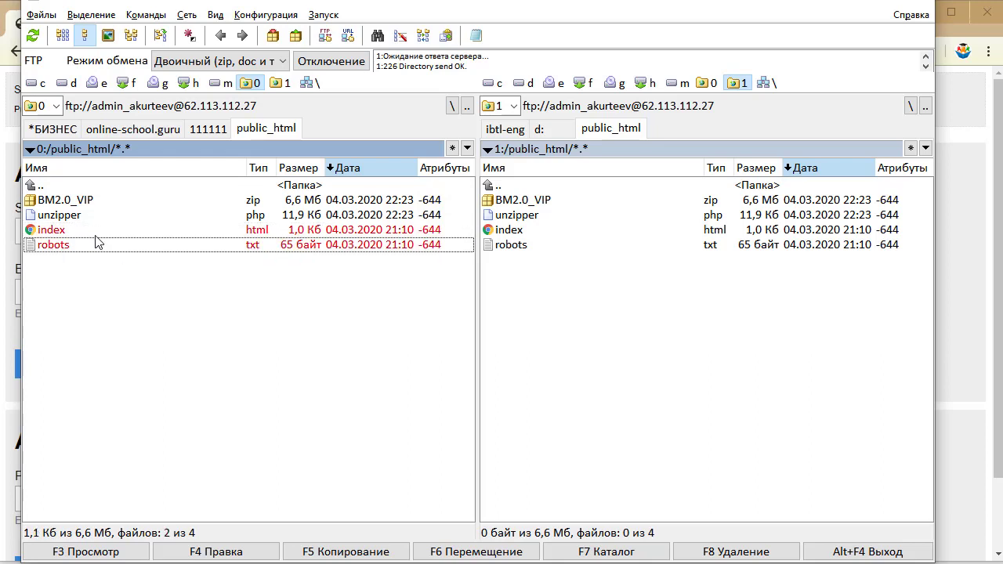
key(Up)
key(space)
key(Down)
key(space)
key(Up)
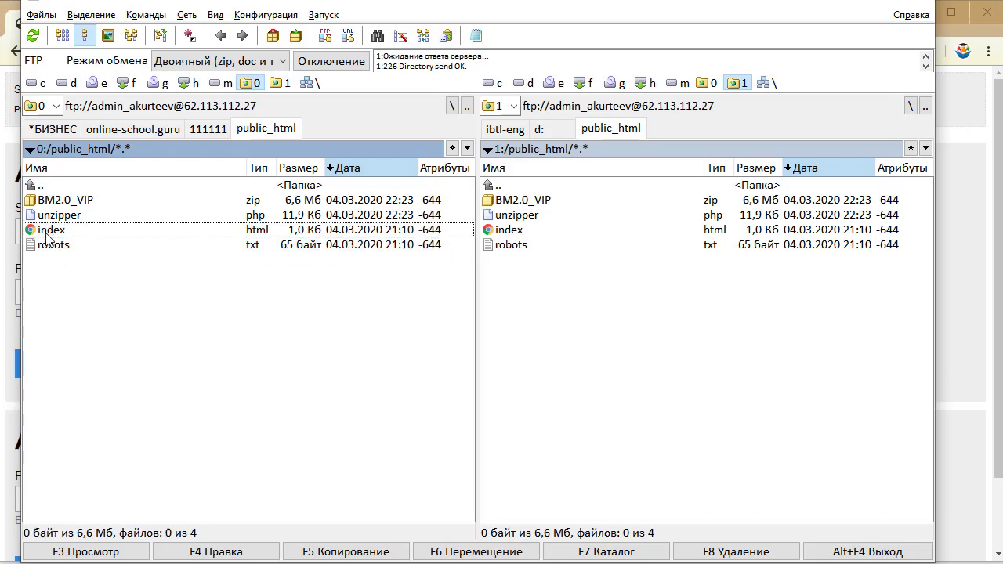
Rename the server files to -index.html and -robots.txt, then minimise Total Commander.
click(46, 231)
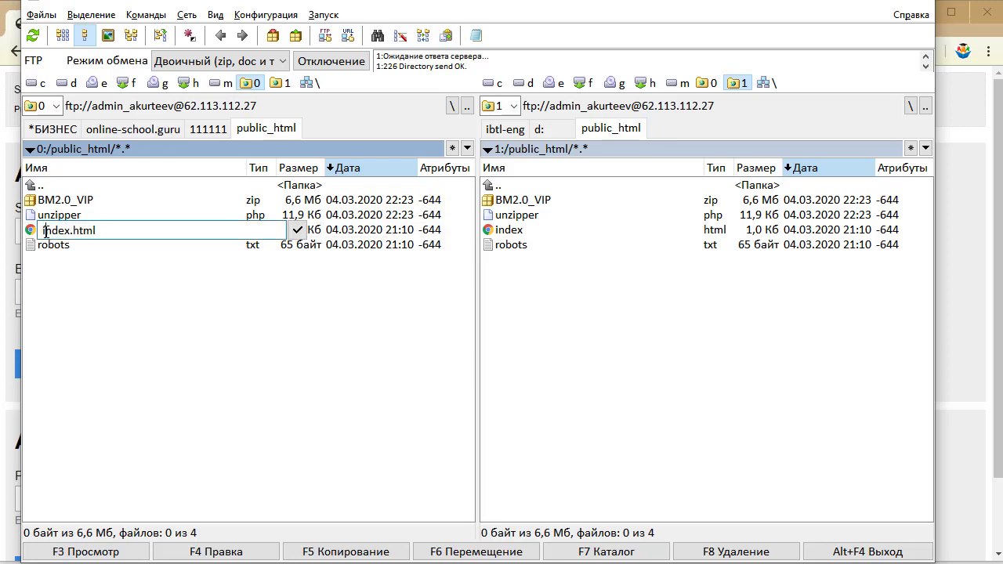
text(-)
key(Return)
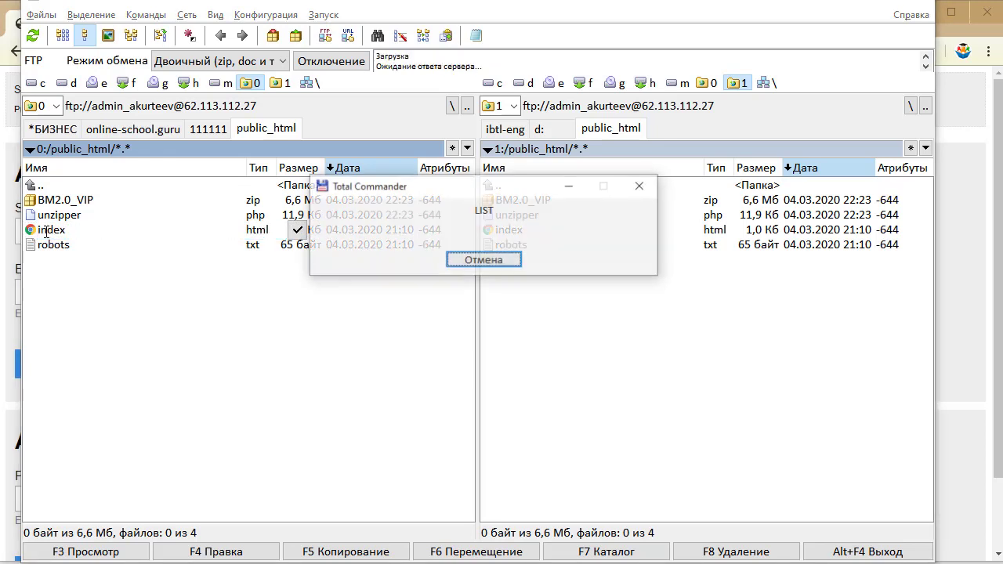
click(64, 246)
click(64, 246)
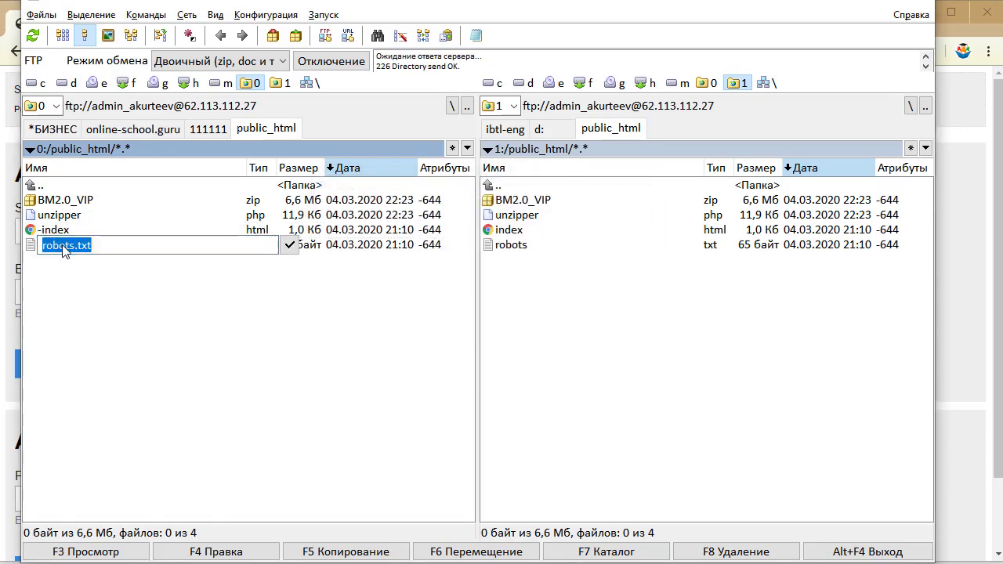
key(Home)
text(-)
key(Return)
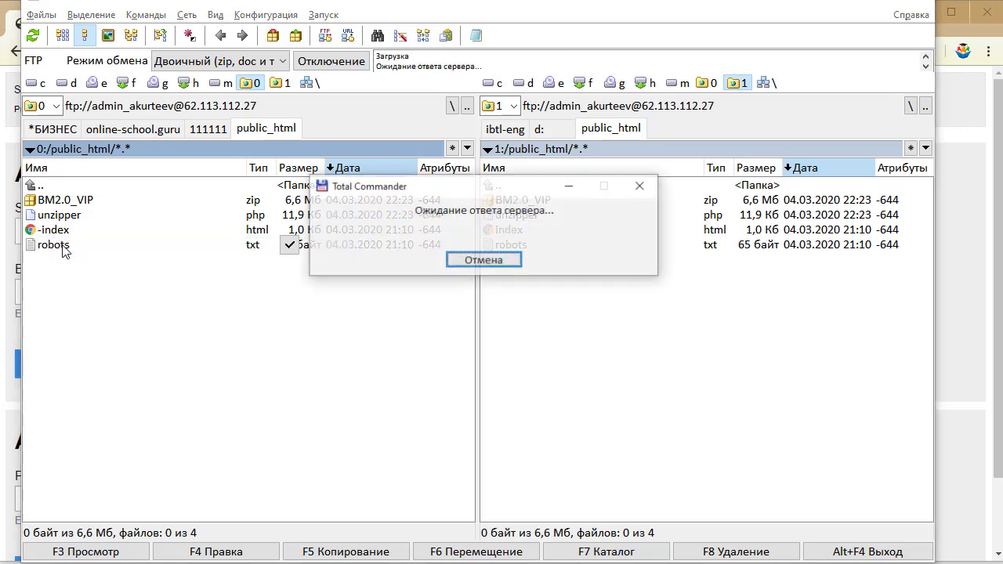
click(837, 1)
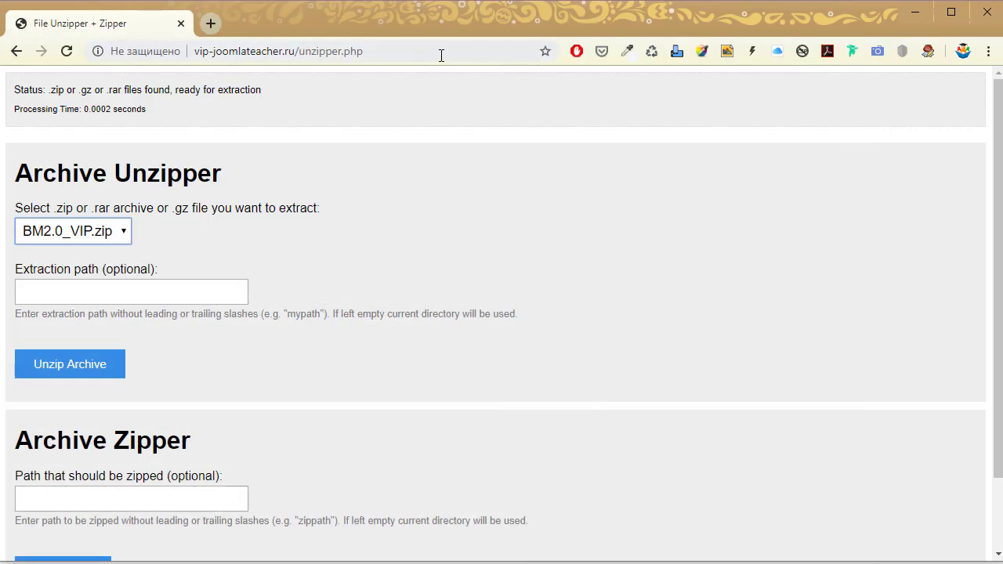
Unzip BM2.0_VIP.zip on the server and refresh the FTP listing to see the extracted folders.
click(101, 372)
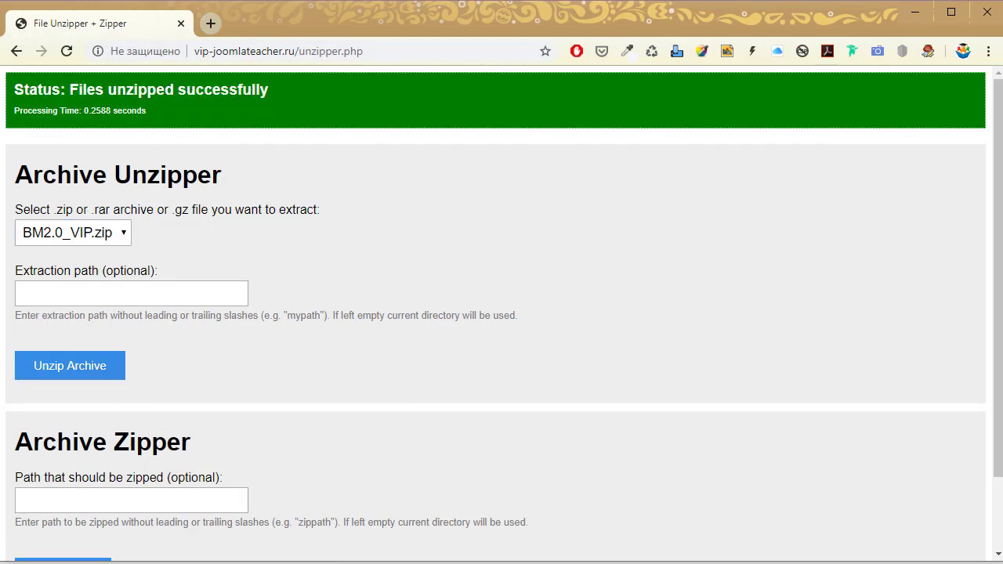
key(alt+Tab)
key(ctrl+r)
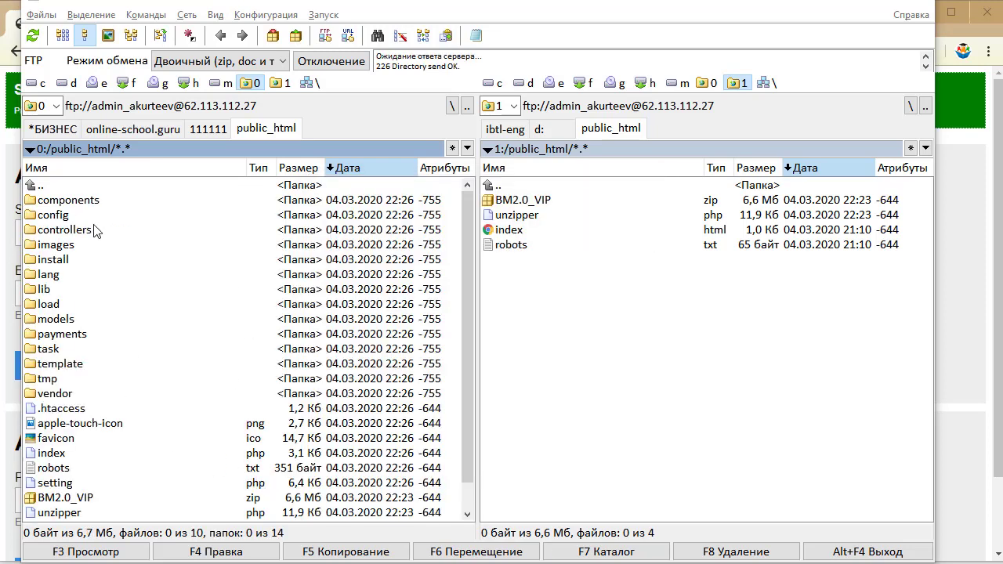
click(847, 3)
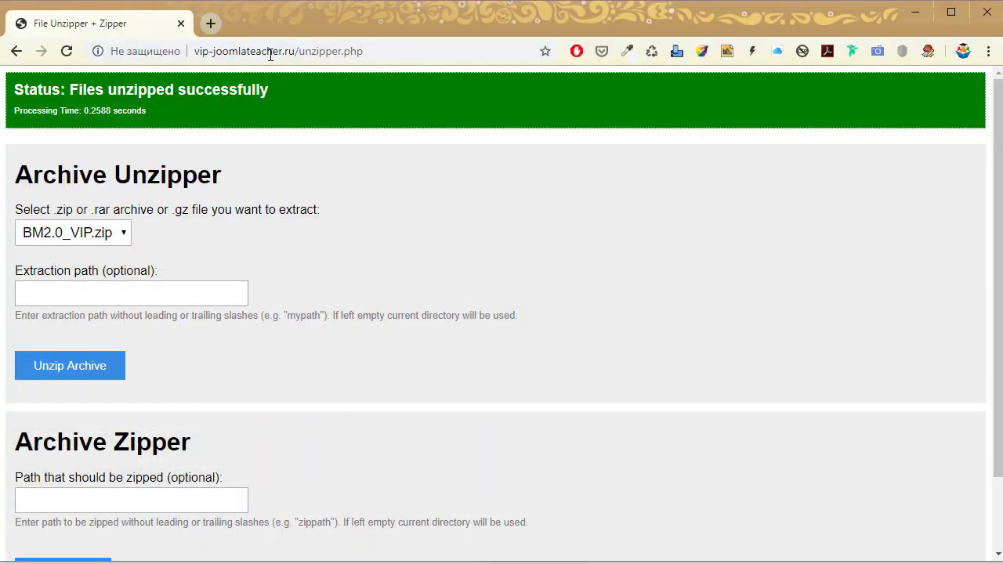
Load the site's install/ page in place of unzipper.php.
drag(300, 52, 446, 57)
text(install/)
key(Return)
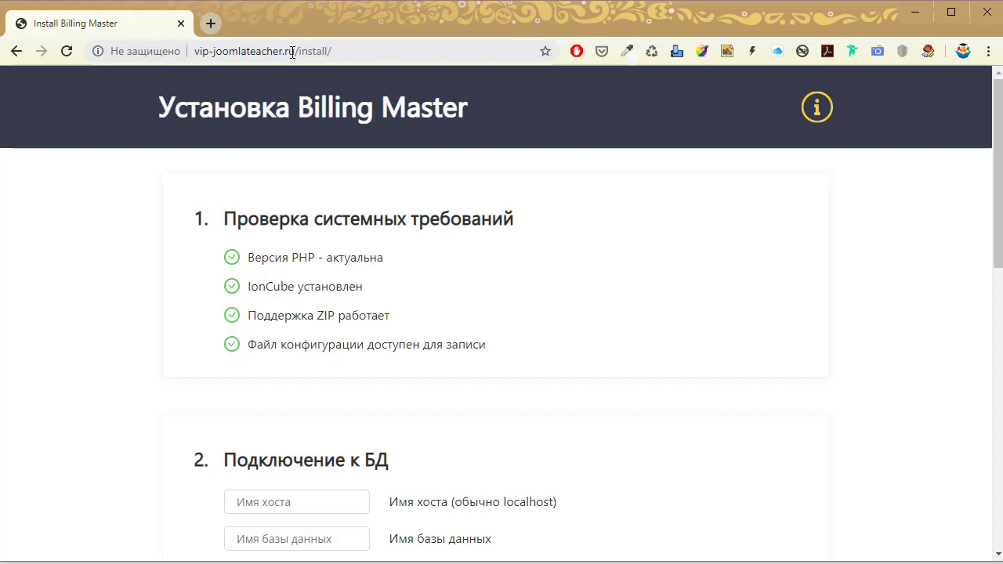
drag(299, 53, 333, 53)
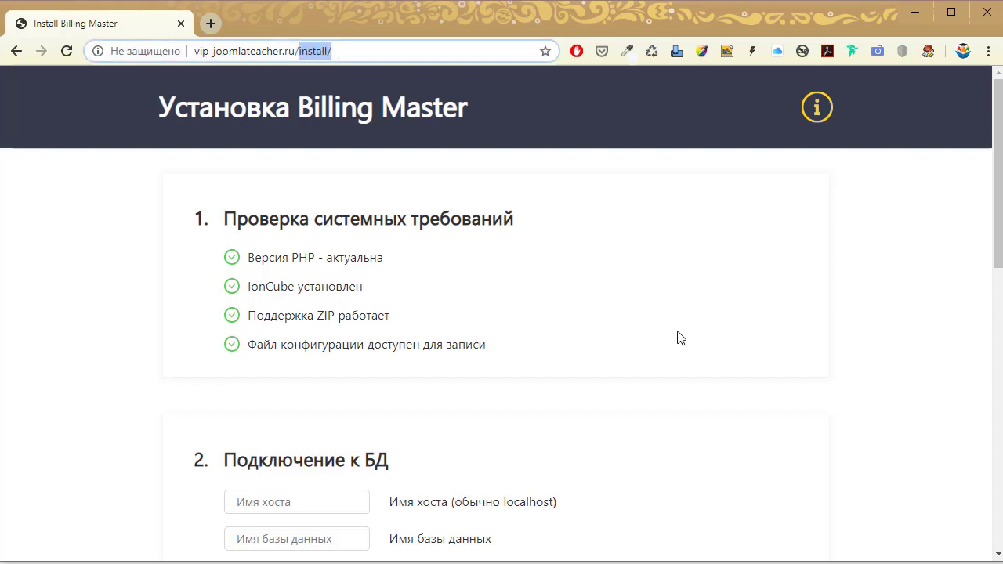
click(589, 303)
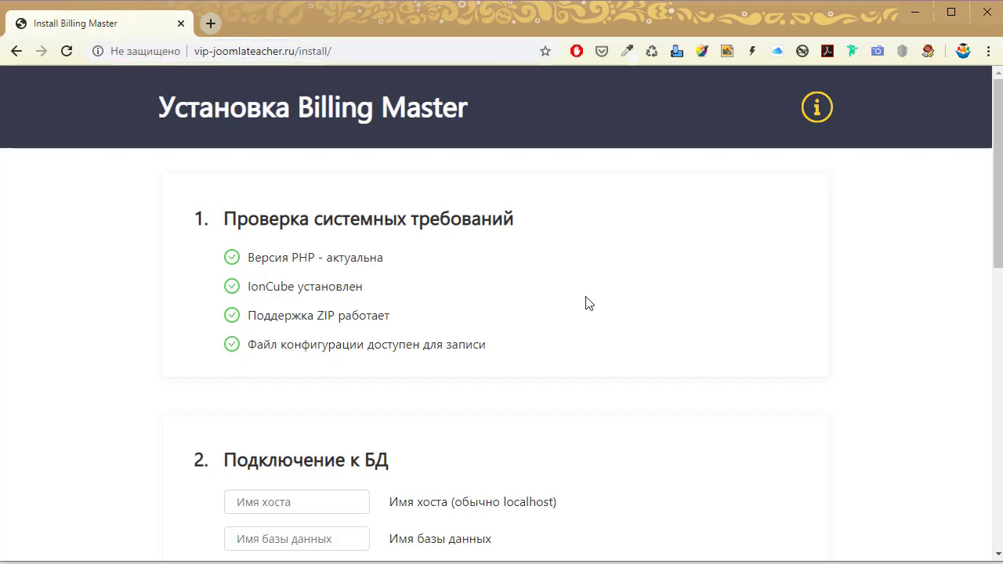
Review the installer's system requirements, including the IonCube check, all passed.
scroll(584, 305, down, 3)
click(265, 267)
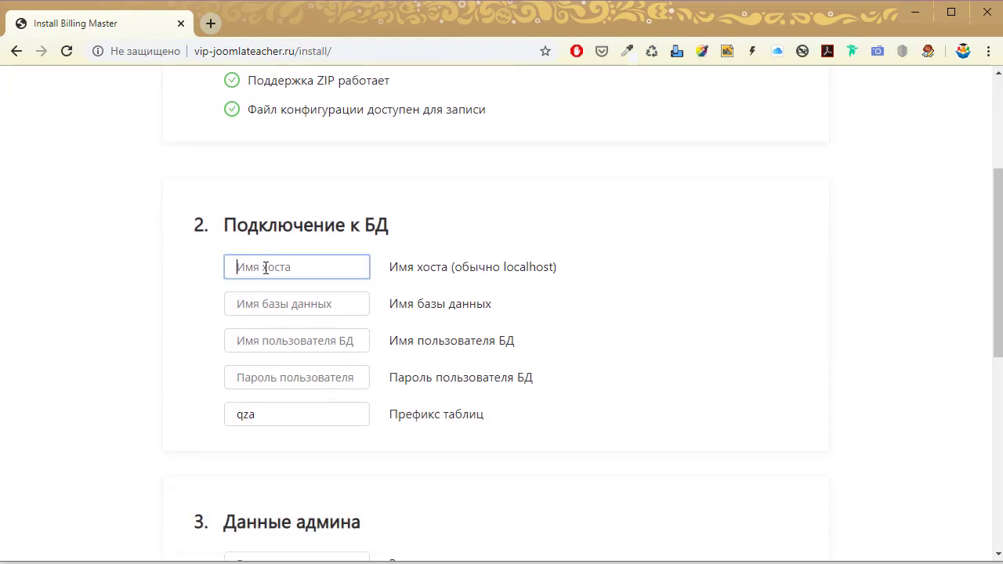
scroll(441, 337, up, 3)
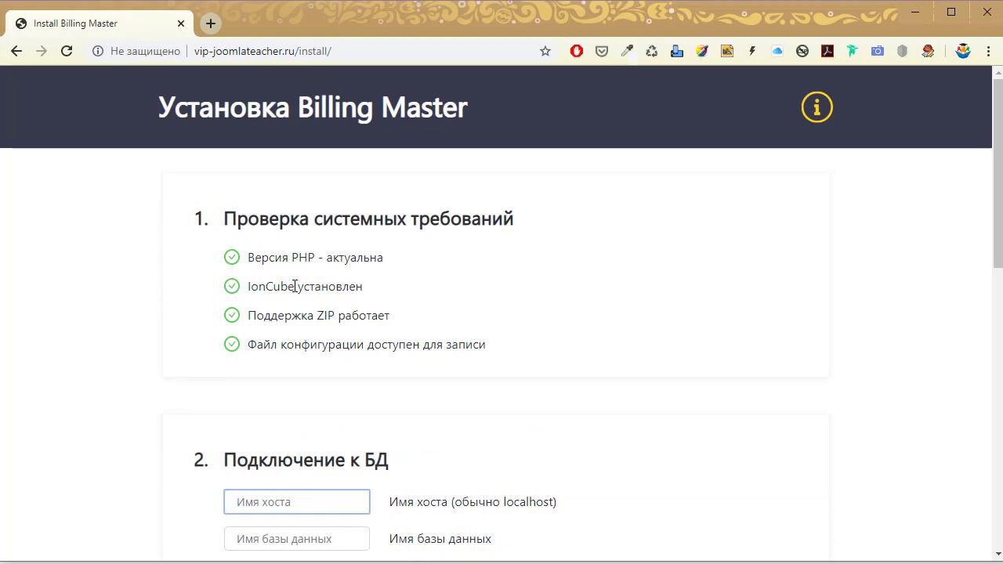
drag(294, 286, 249, 287)
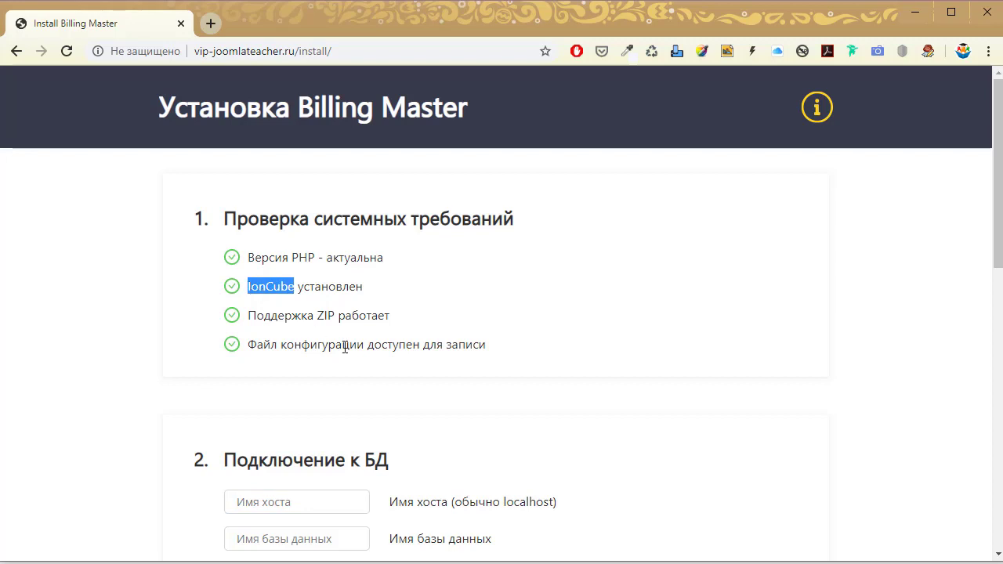
click(299, 289)
drag(295, 286, 249, 286)
scroll(413, 394, down, 2)
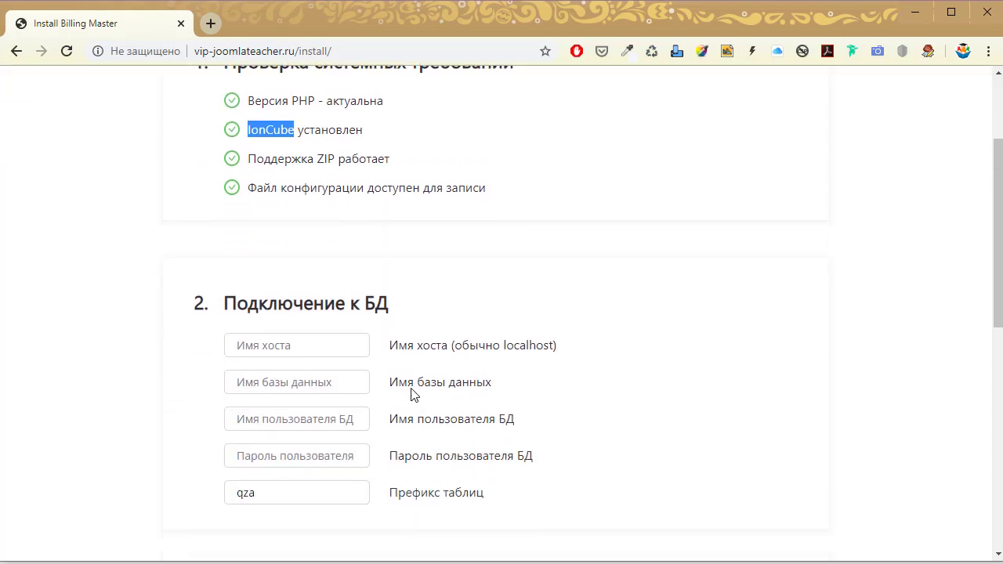
Enter host localhost, database and user admin_bm, and paste the database password.
click(309, 347)
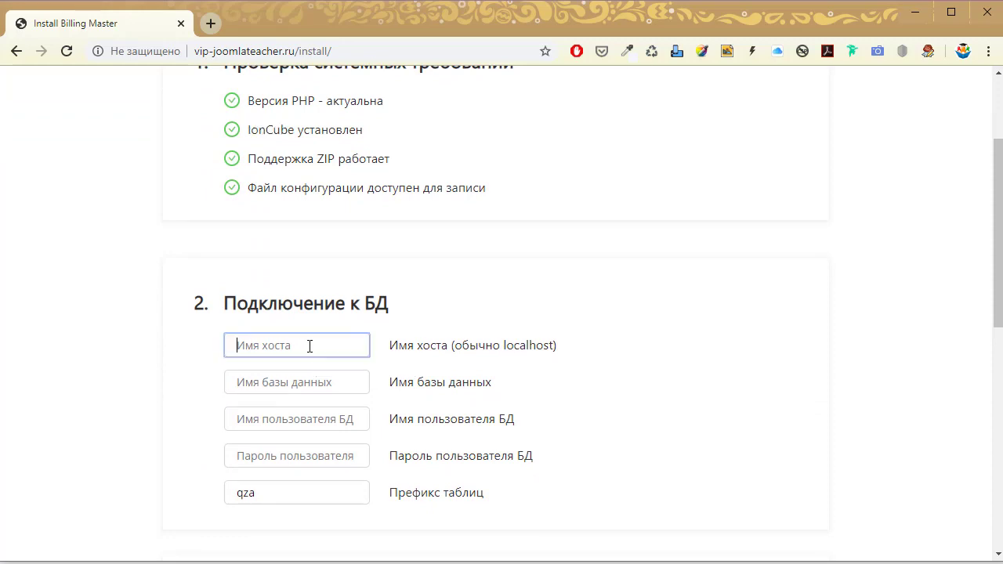
text(localhost)
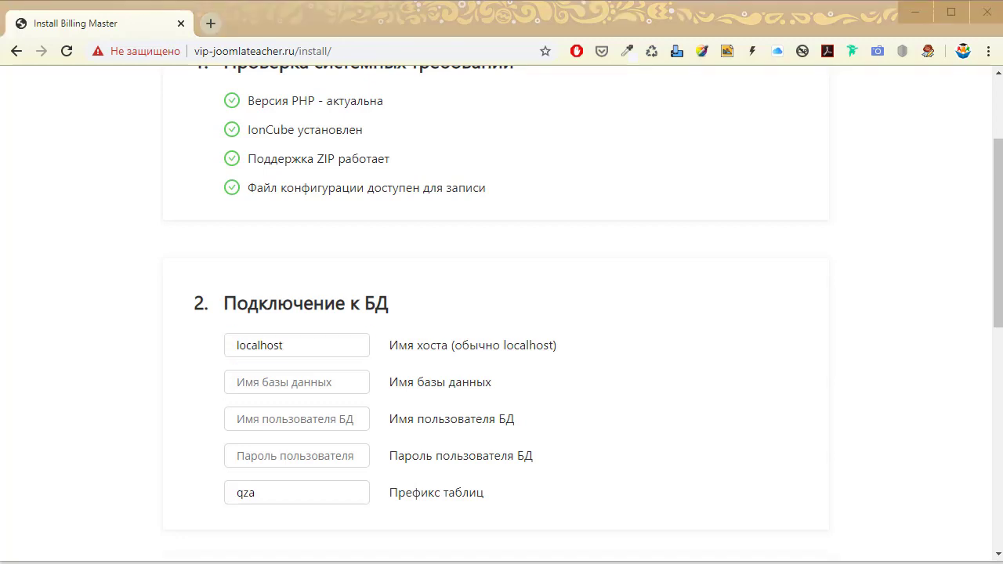
click(288, 382)
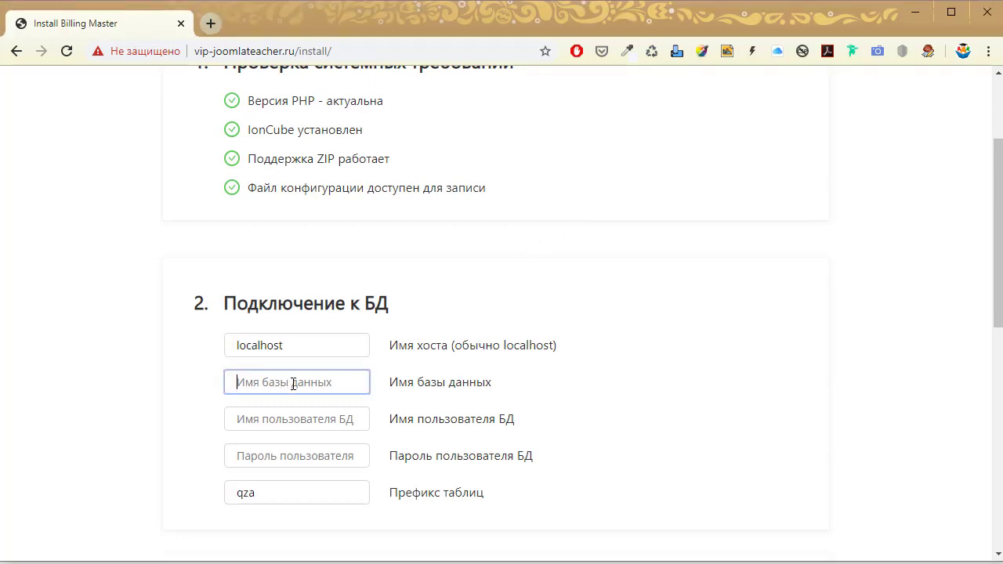
text(admin_bm)
click(308, 427)
text(admin_bm)
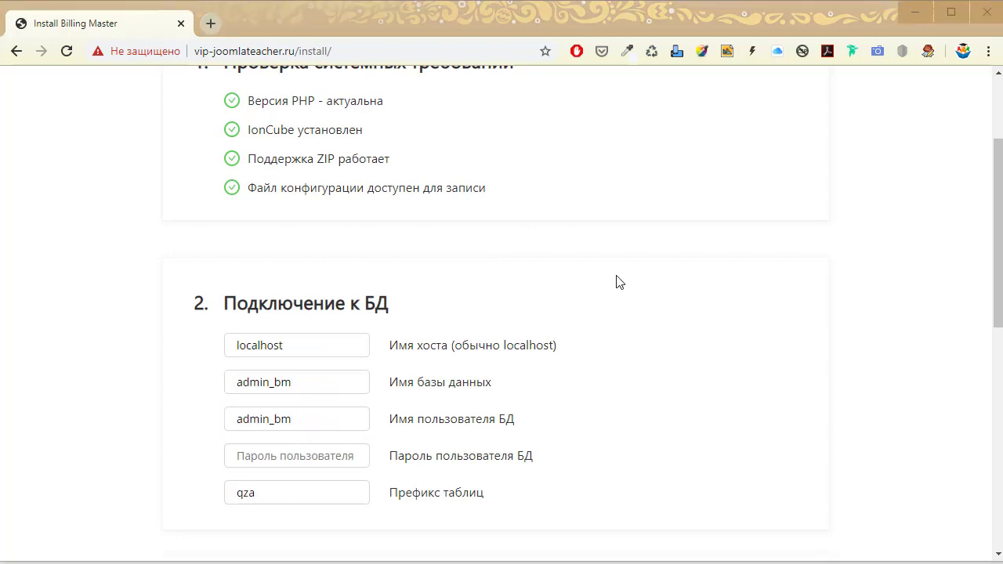
click(332, 461)
key(ctrl+v)
Fill in the admin's name, login, password and e-mail in the installer's admin section.
scroll(624, 463, down, 3)
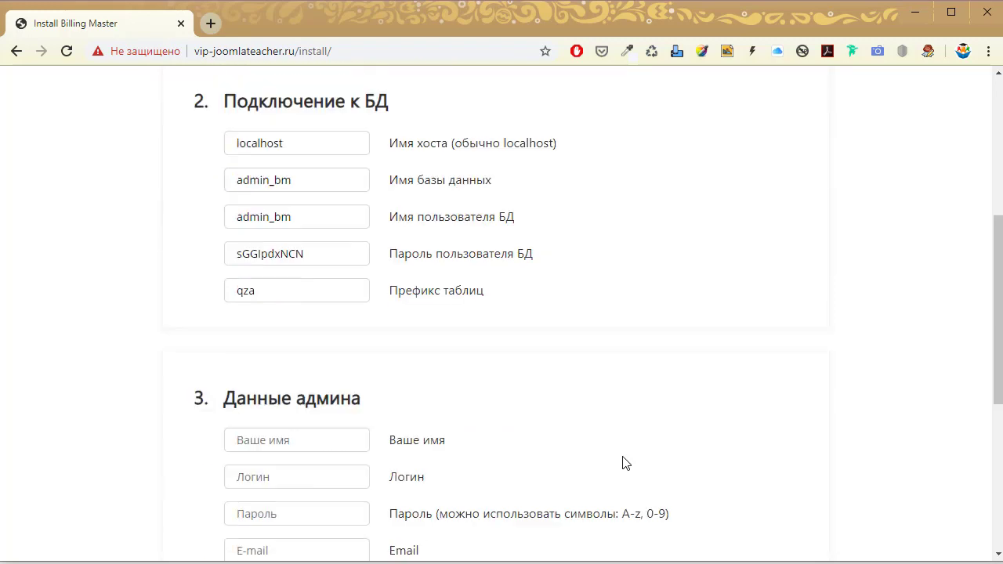
scroll(624, 464, down, 3)
click(321, 251)
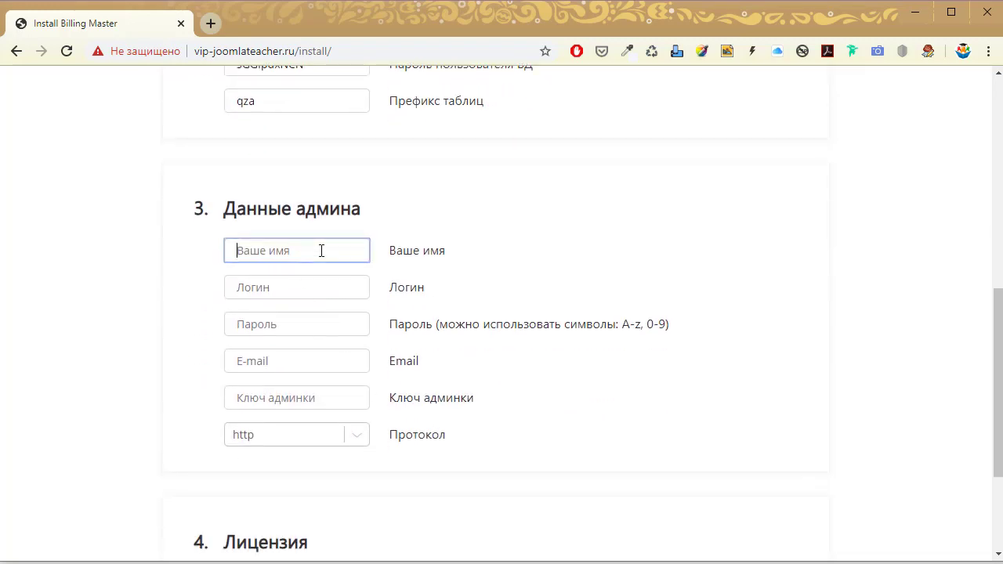
text(fk)
key(BackSpace)
key(BackSpace)
text(Александр)
key(Tab)
text(akurteev)
key(Tab)
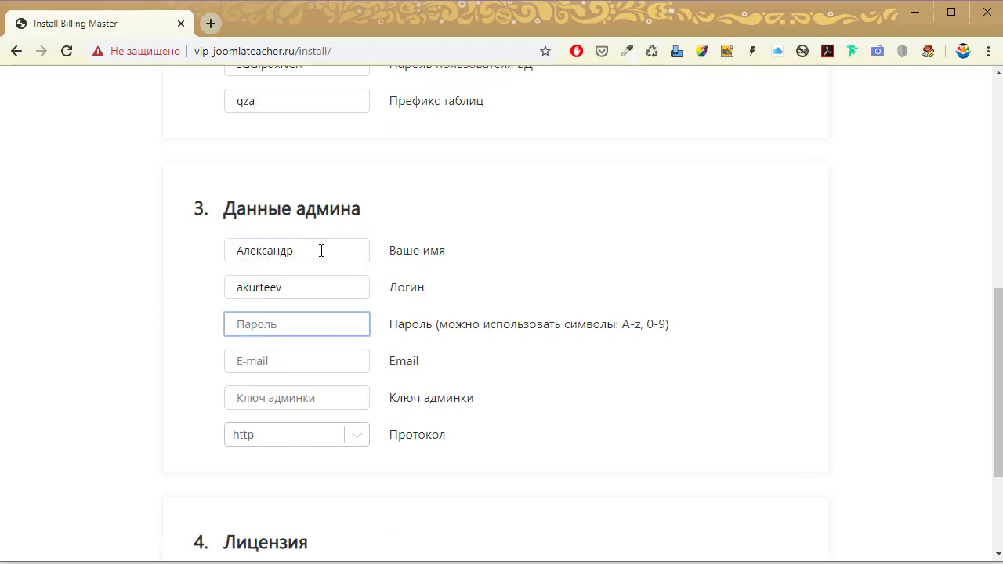
text(123456)
key(Tab)
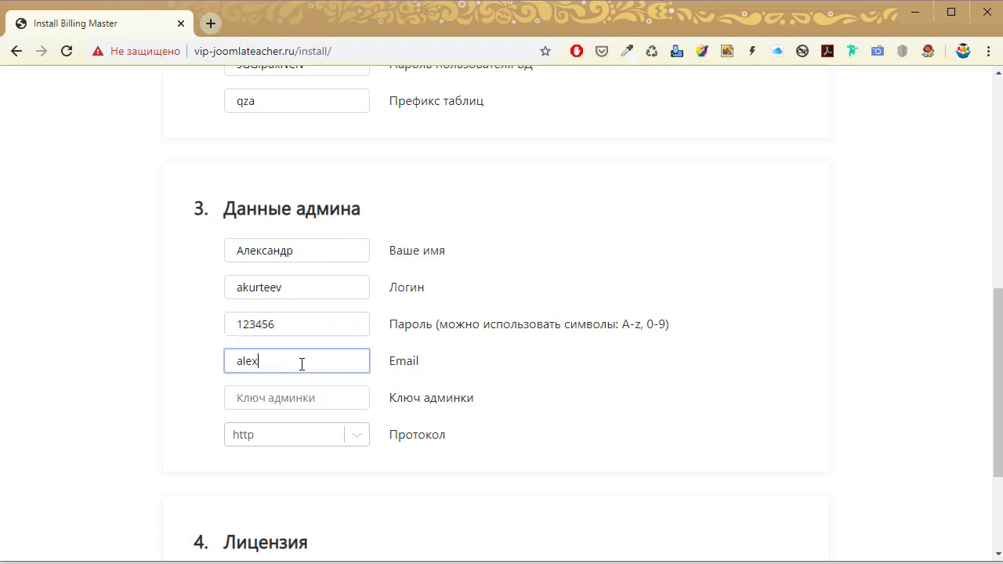
Keep the Протокол dropdown set to http.
scroll(375, 462, down, 1)
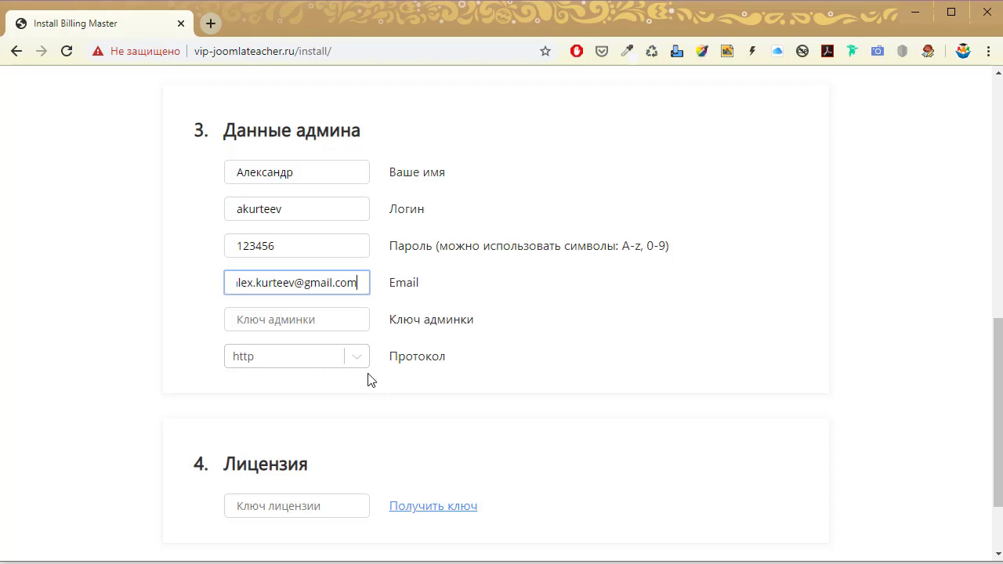
click(347, 361)
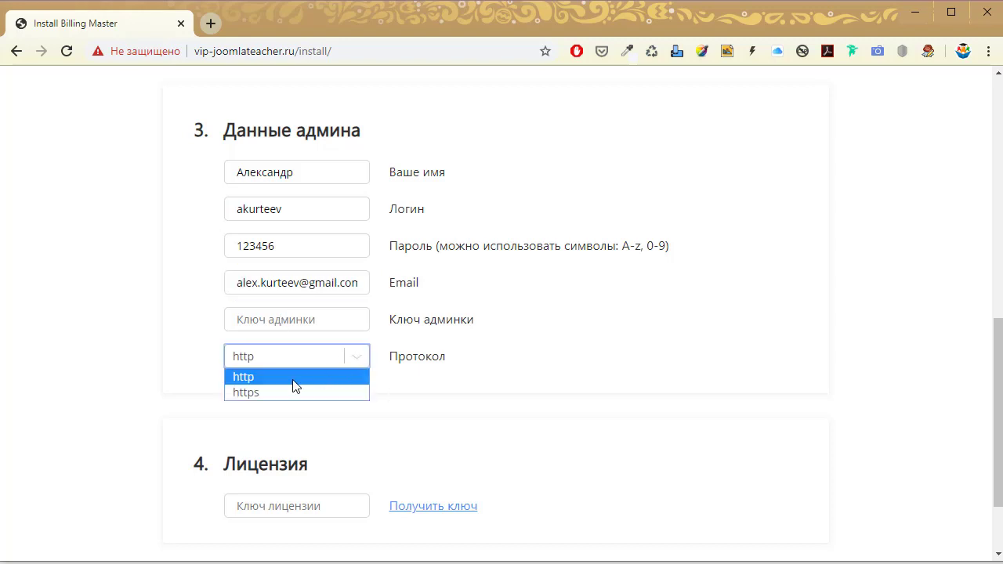
key(Up)
Confirm the http protocol and open the licence key request form.
click(264, 384)
scroll(421, 416, down, 2)
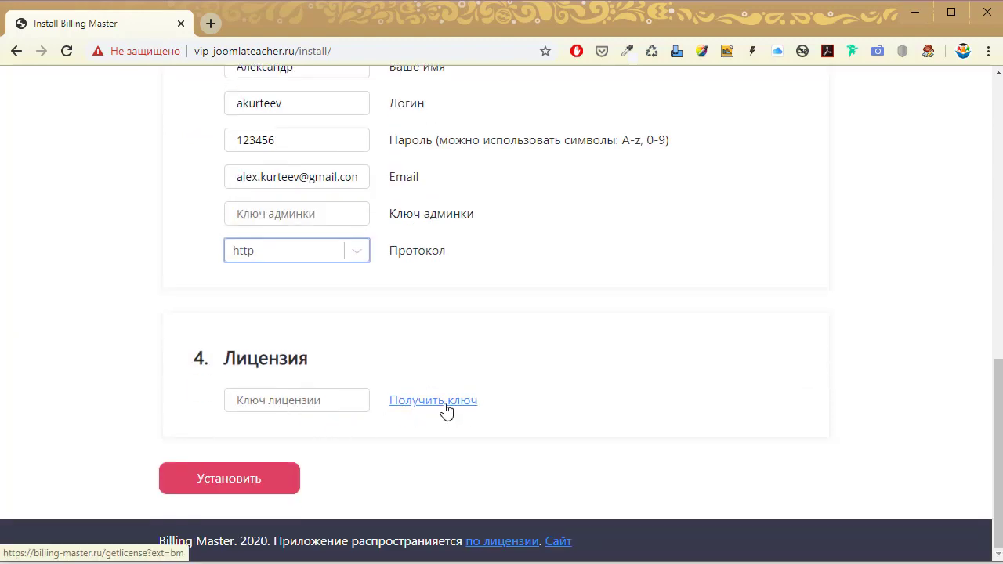
click(445, 406)
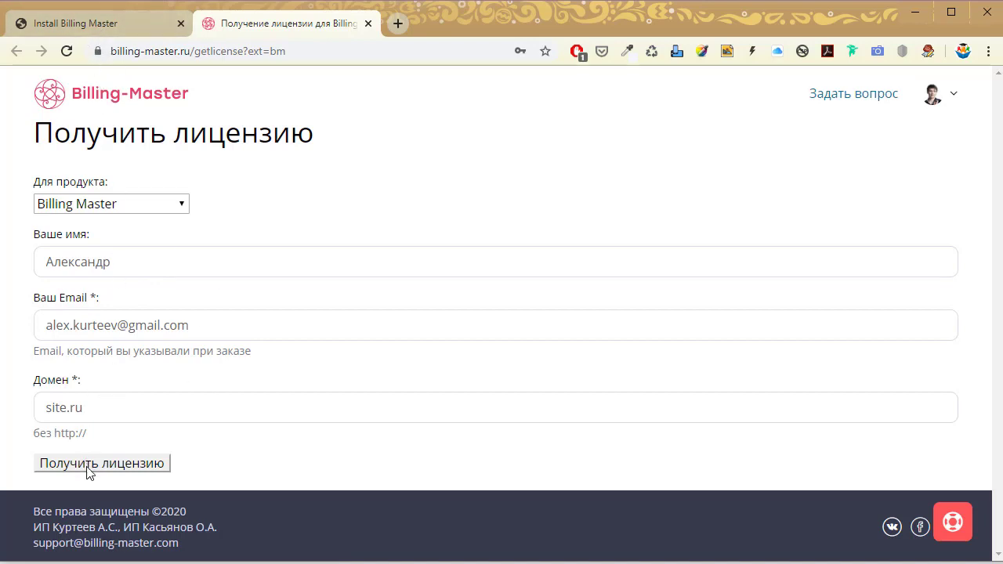
Request a licence for the domain vip-joomlateacher.ru and copy the issued key.
click(116, 19)
drag(296, 51, 188, 51)
key(ctrl+c)
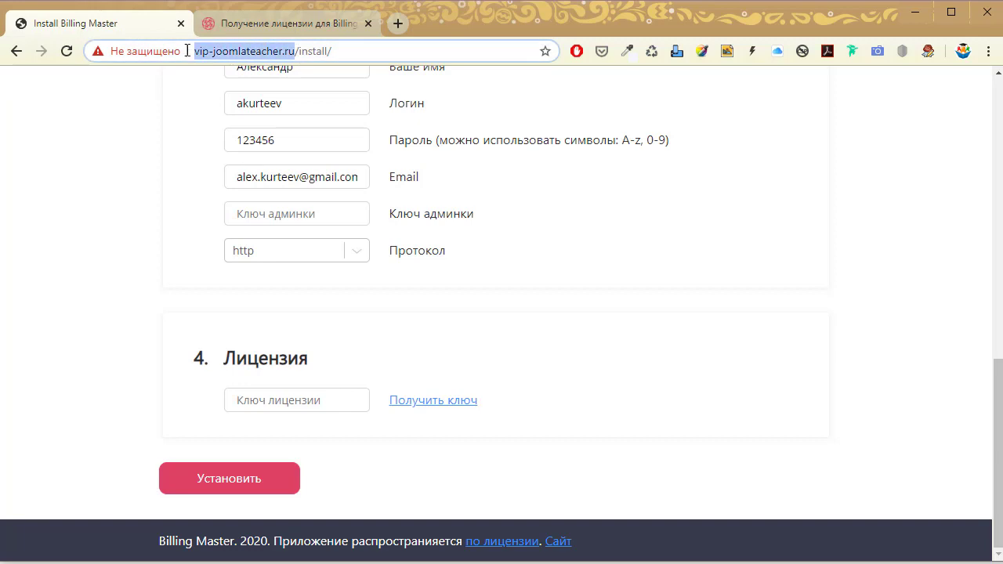
click(269, 19)
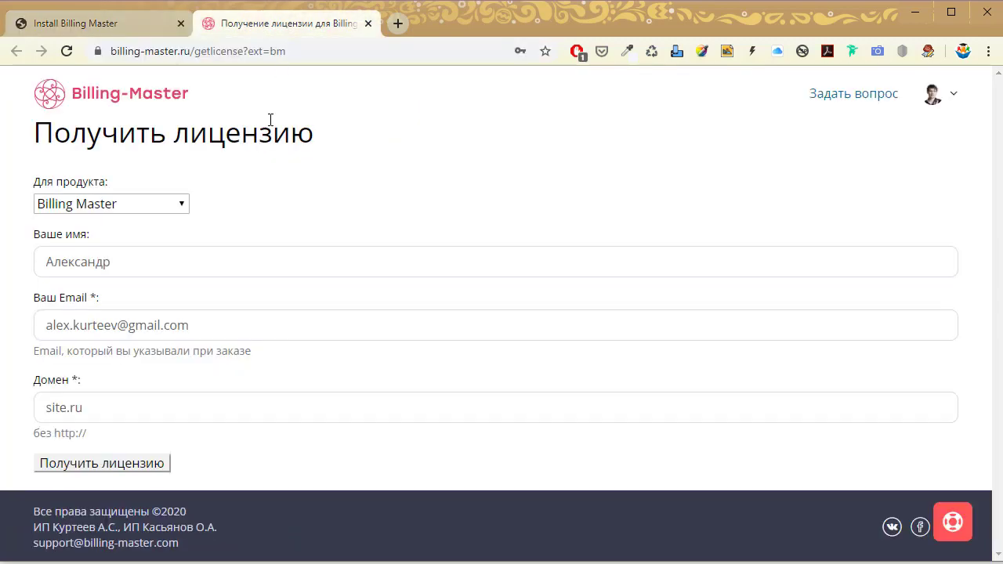
click(111, 408)
key(ctrl+v)
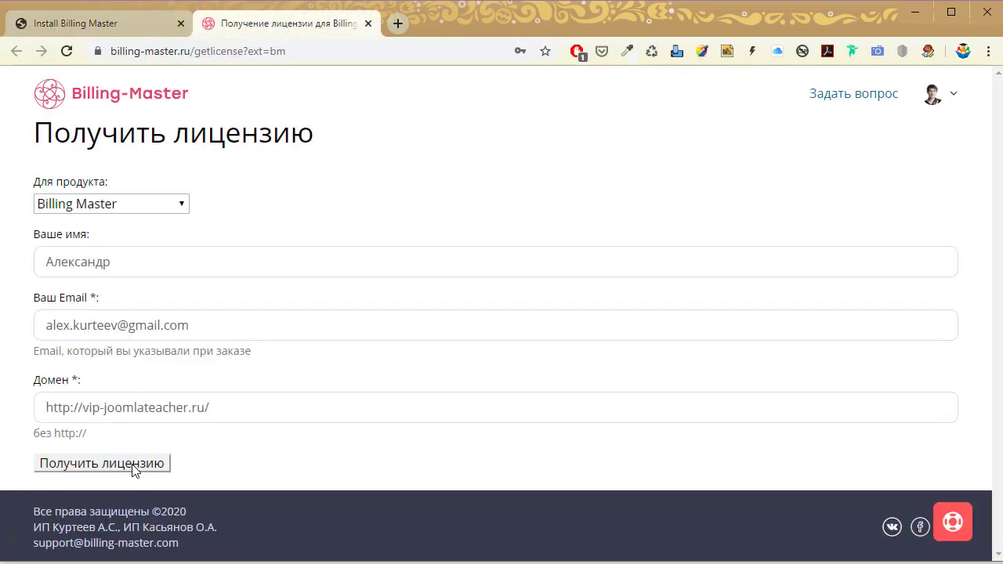
click(134, 467)
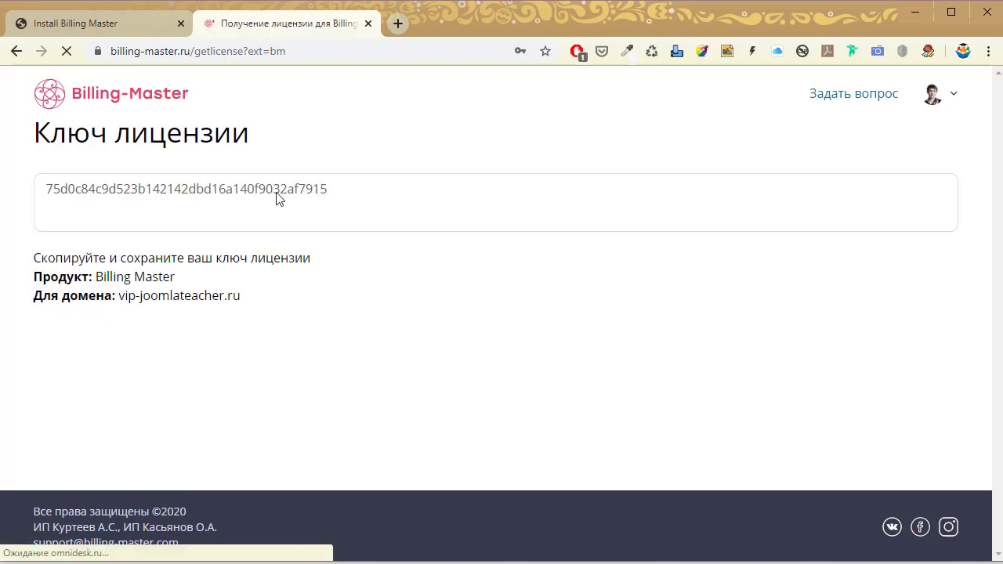
drag(350, 189, 18, 188)
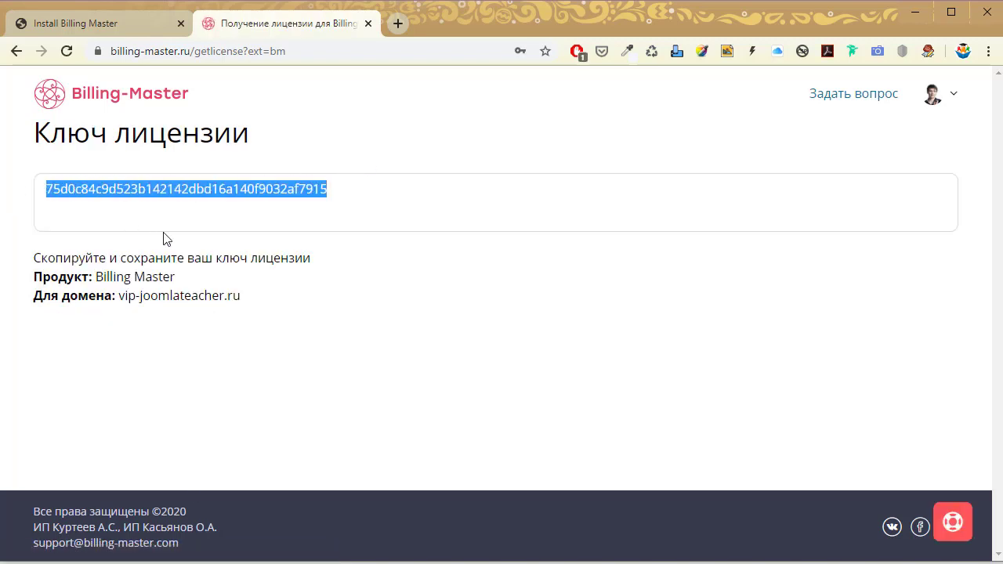
key(ctrl+c)
Paste the licence key into Ключ лицензии and run the installation with Установить.
click(98, 16)
click(280, 400)
key(ctrl+v)
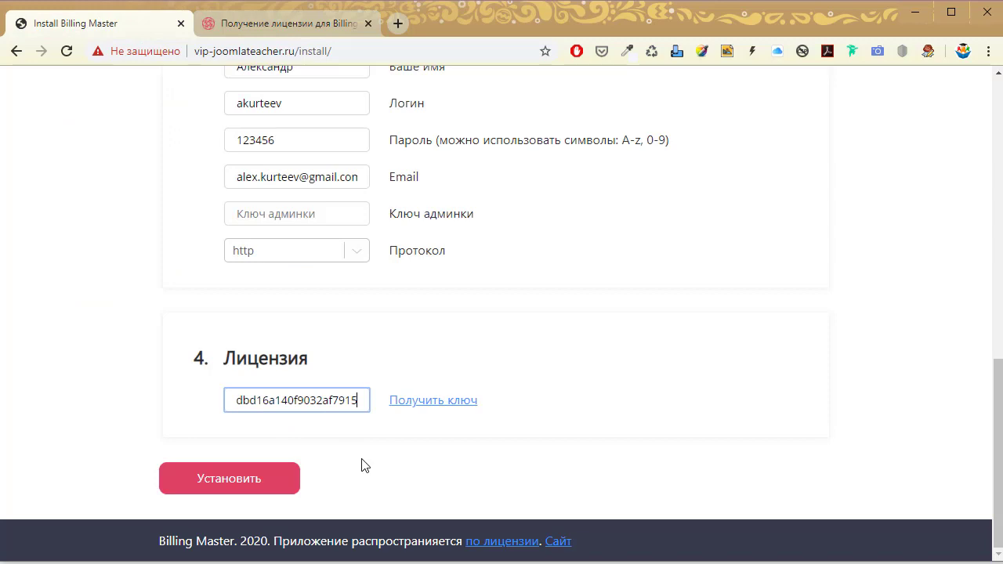
click(260, 479)
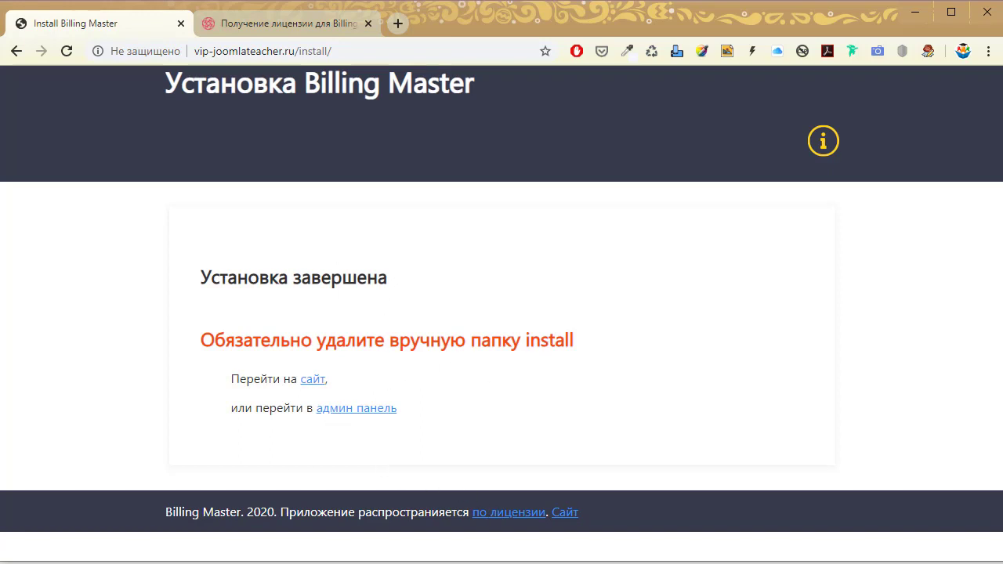
key(alt+Tab)
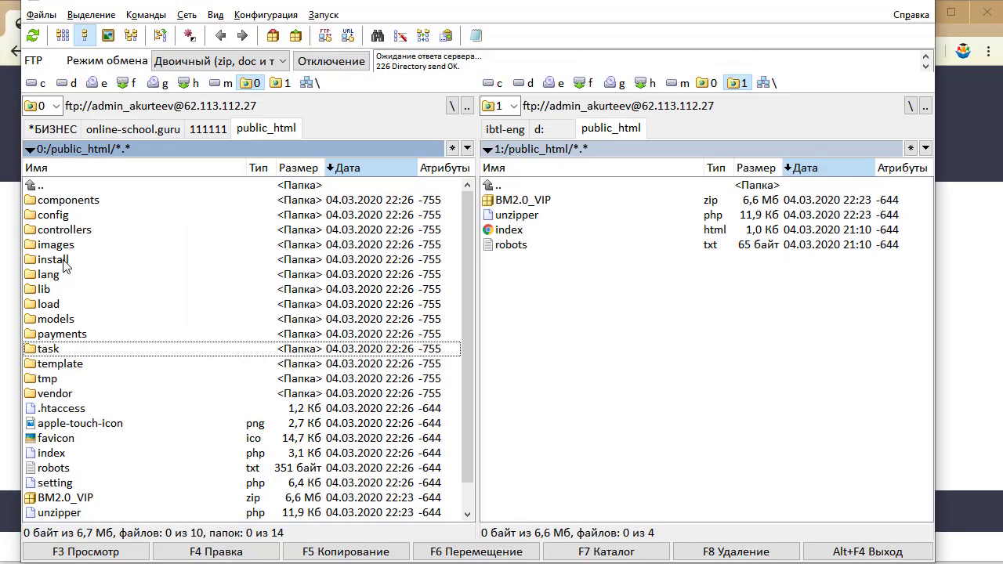
Delete the install folder, BM2.0_VIP.zip and unzipper.php from public_html, confirming the non-empty folder.
click(45, 261)
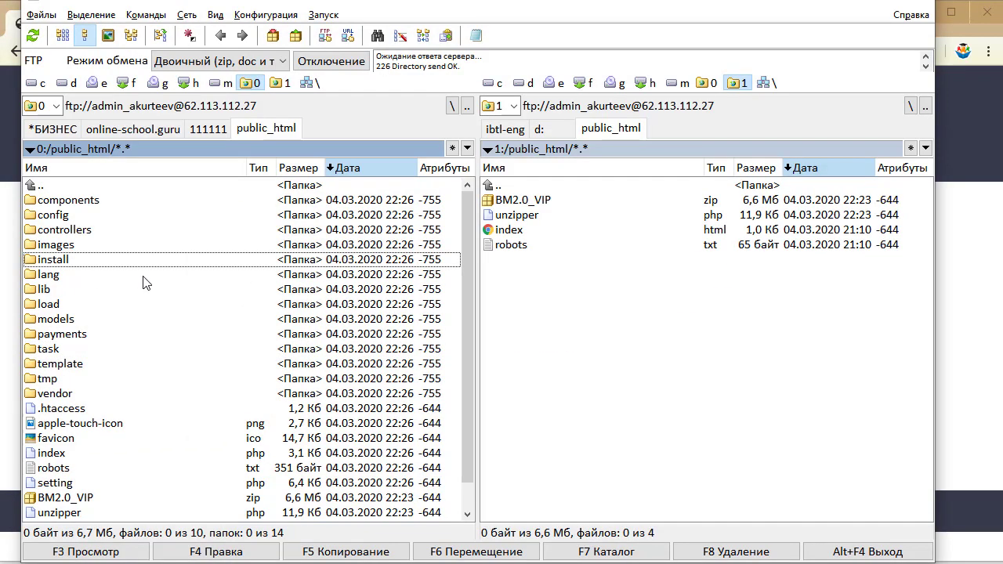
key(space)
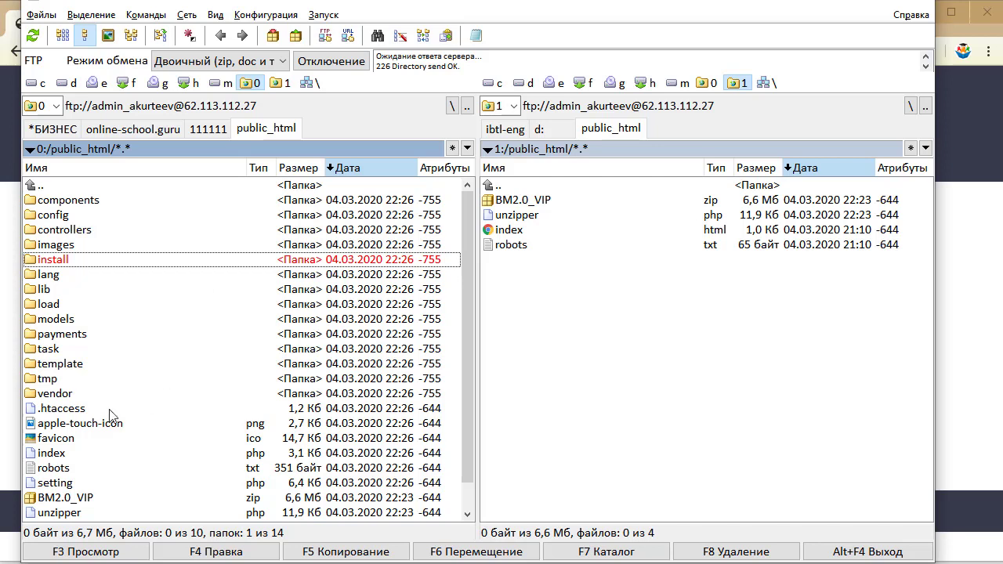
click(79, 500)
key(space)
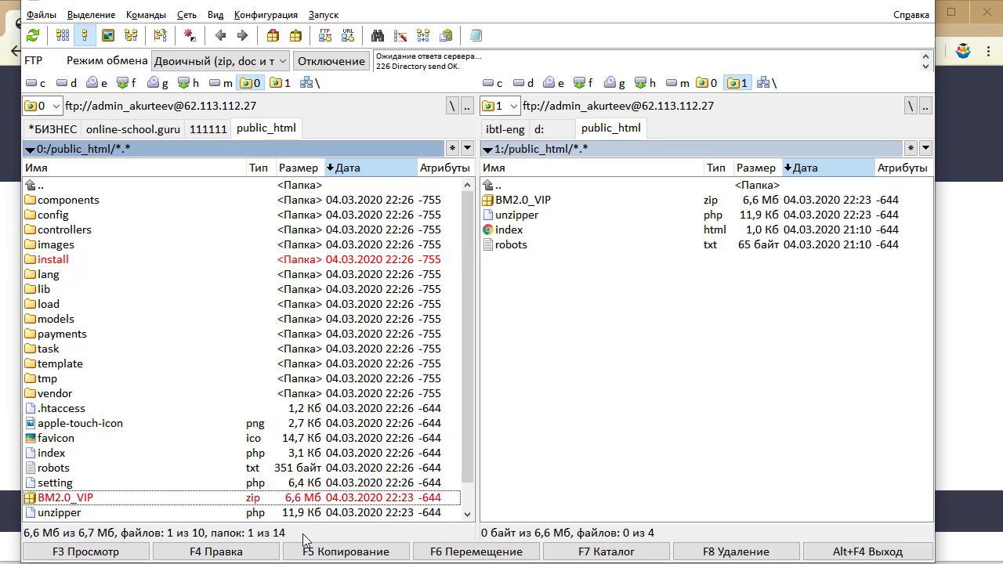
key(Down)
key(space)
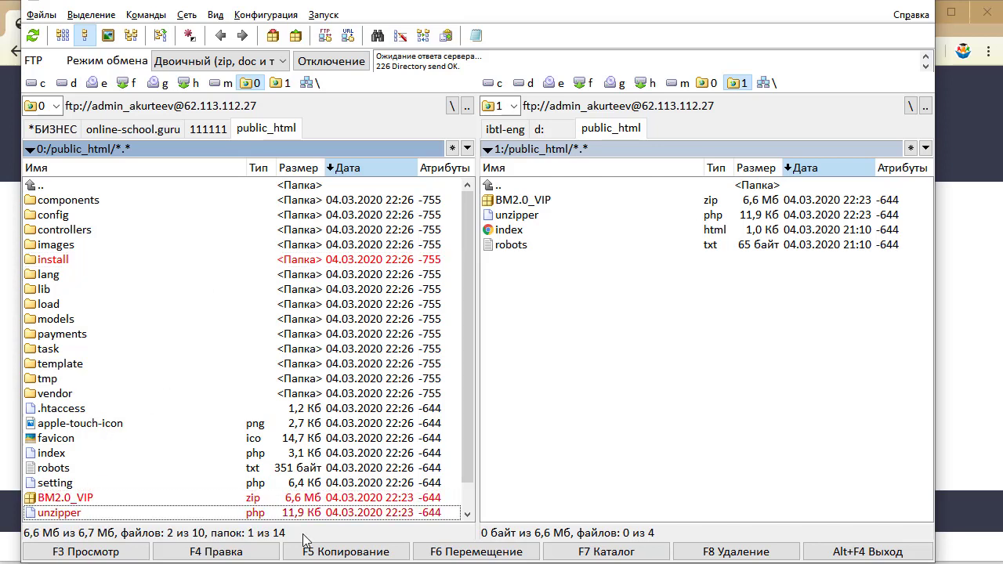
key(F8)
key(Return)
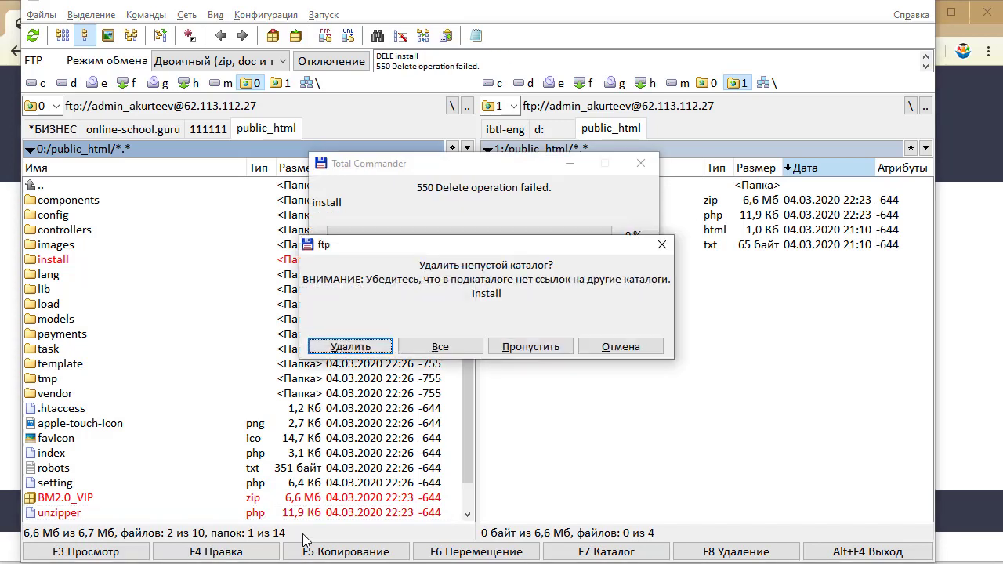
click(456, 346)
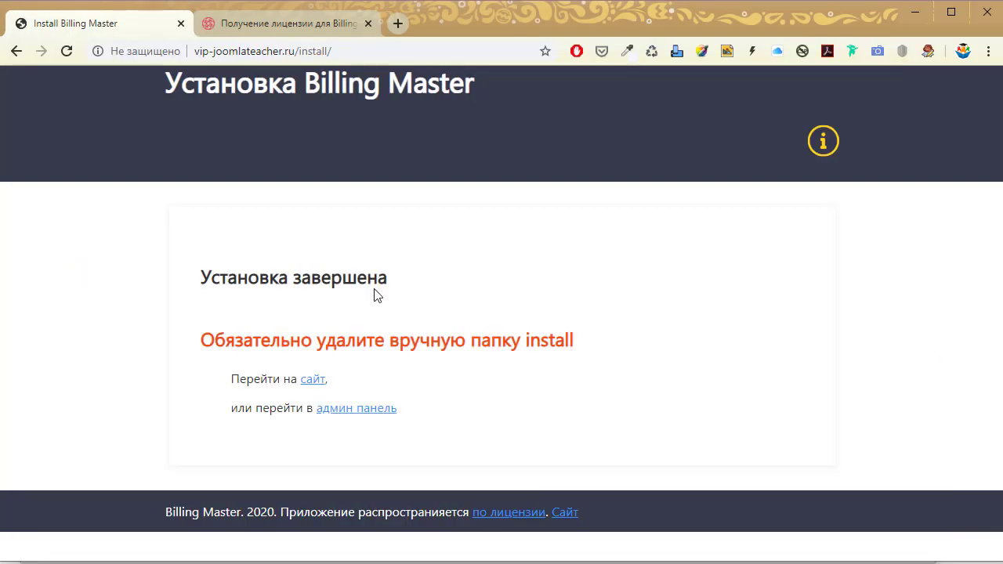
Open the site and admin panel links in new tabs, then view the site's front page.
right_click(317, 384)
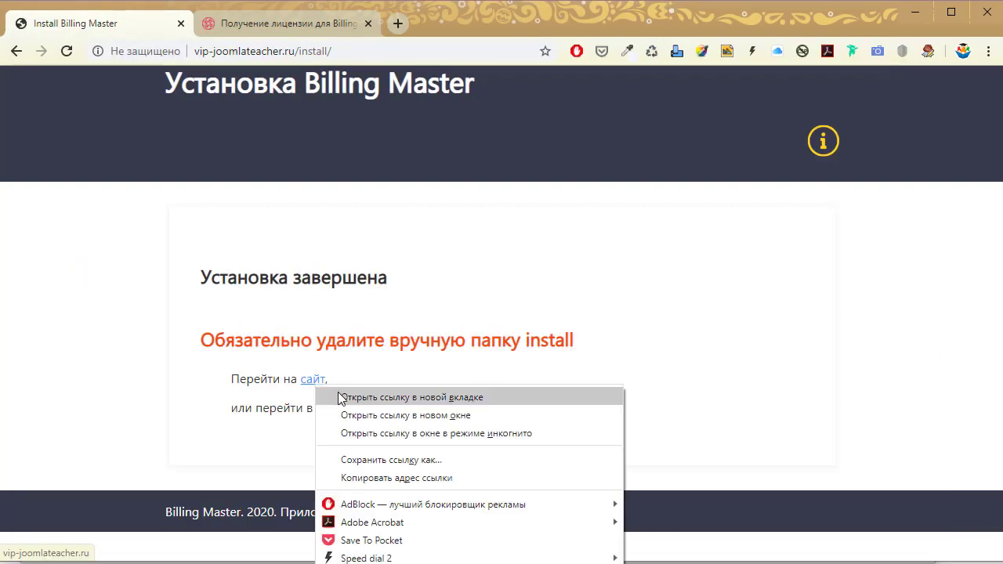
click(345, 396)
right_click(332, 417)
click(387, 419)
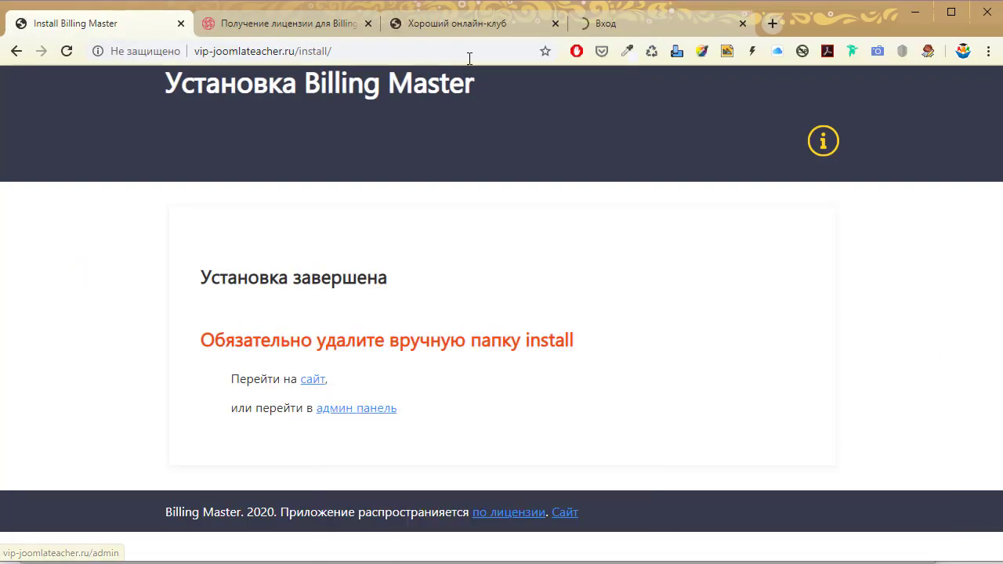
click(481, 25)
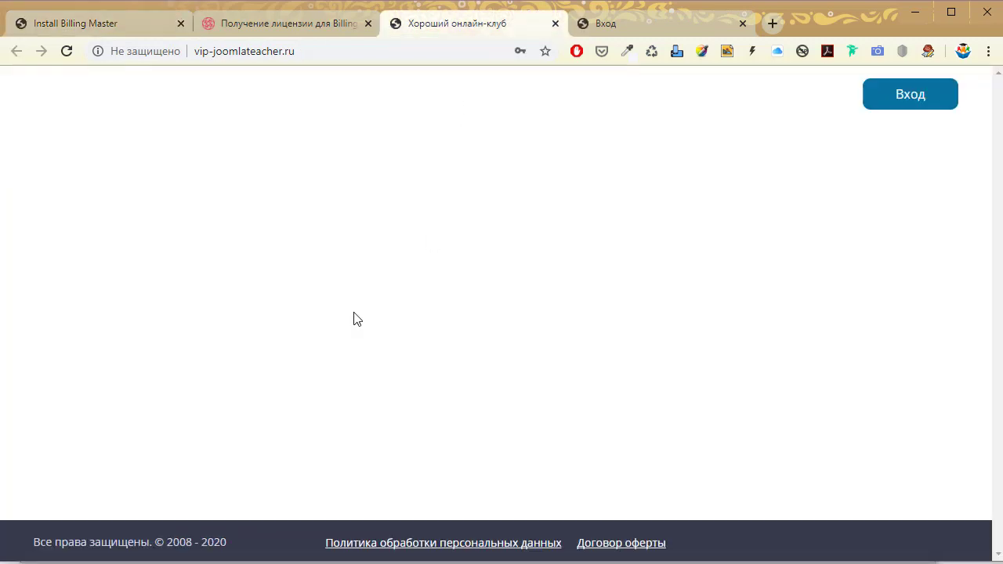
On the admin Авторизация page, enter the admin login and password and submit with ВОЙТИ.
click(627, 23)
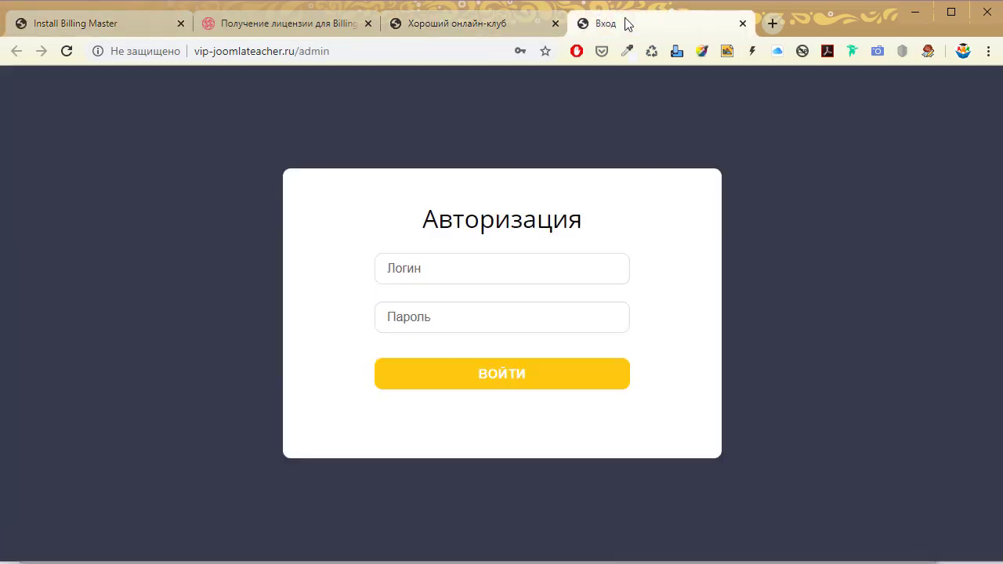
click(433, 261)
text(akurteev)
key(Tab)
text(•••)
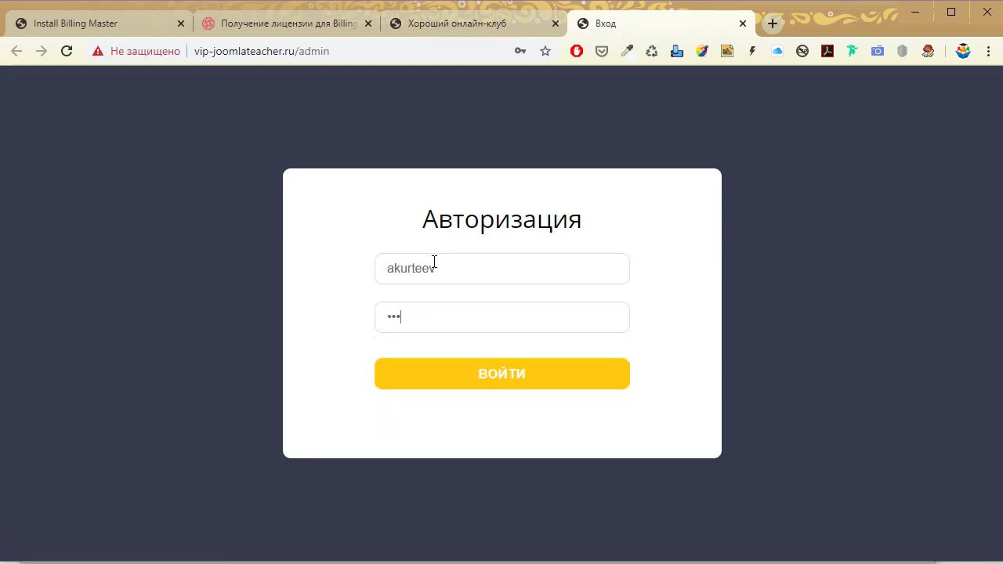
click(461, 377)
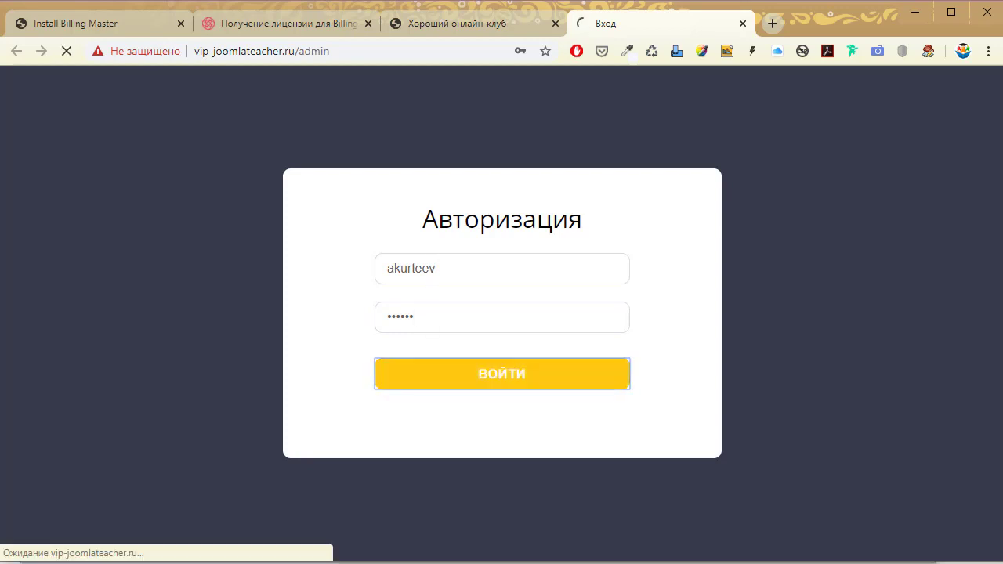